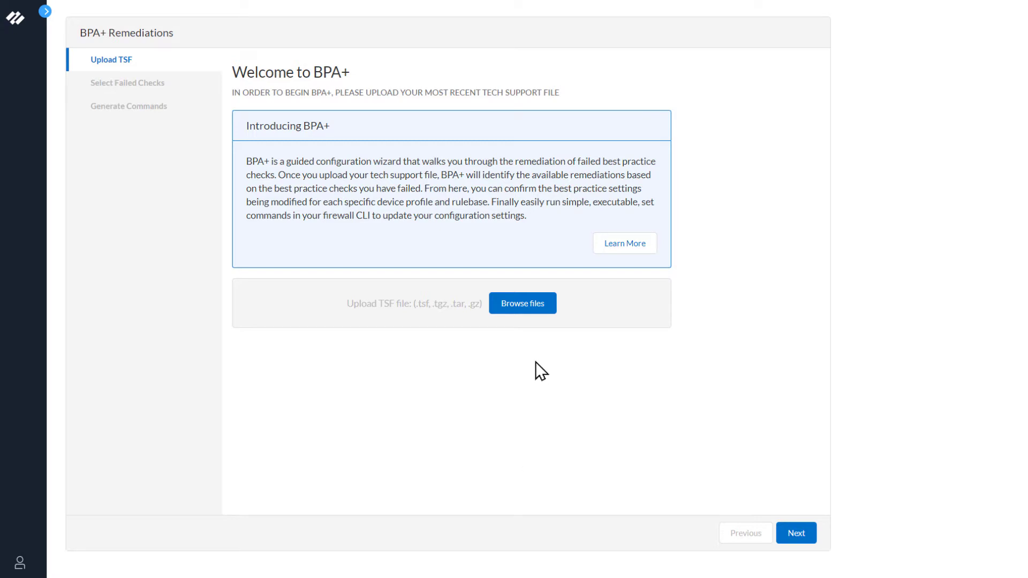
- Upload 20211216_2159_techsupport.tgz from the Tech Support Files > 12-16-21 folder
left_click(534, 311)
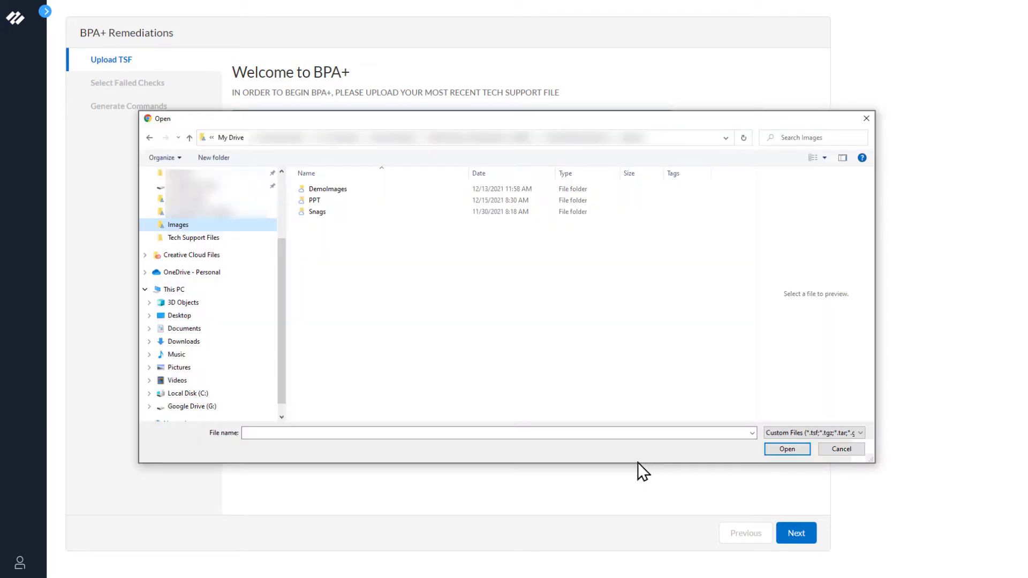
left_click(190, 239)
double_click(342, 189)
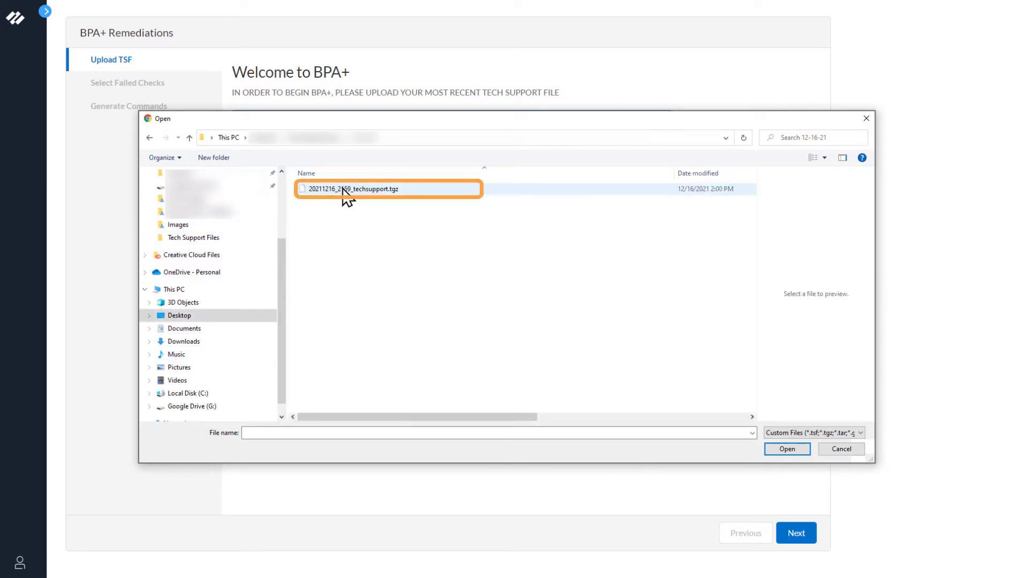
left_click(345, 189)
left_click(784, 449)
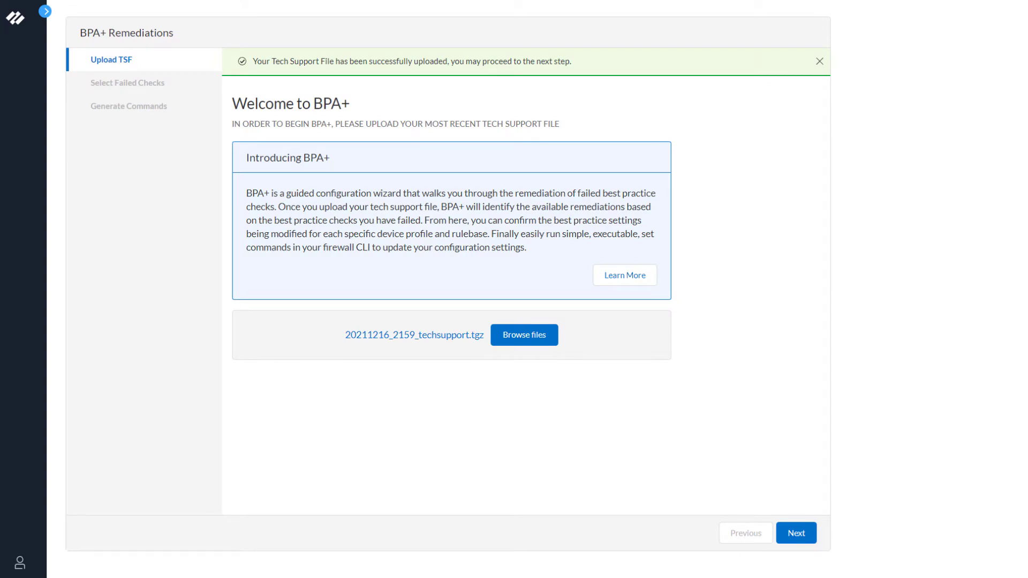
- Skip past CLI setup, select only Intrazone Allow Rule With Logging under Policies, and continue
left_click(801, 535)
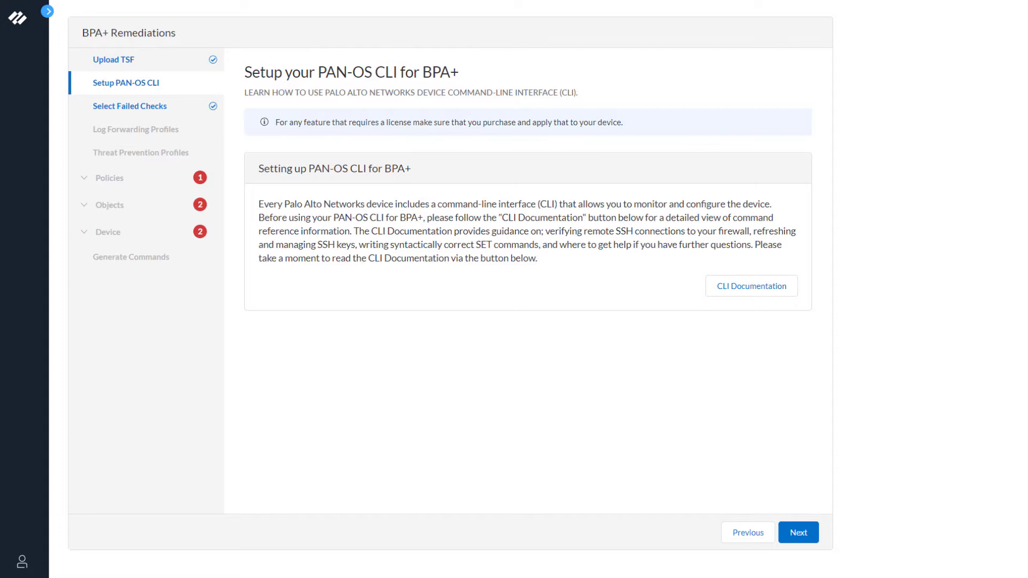
left_click(798, 532)
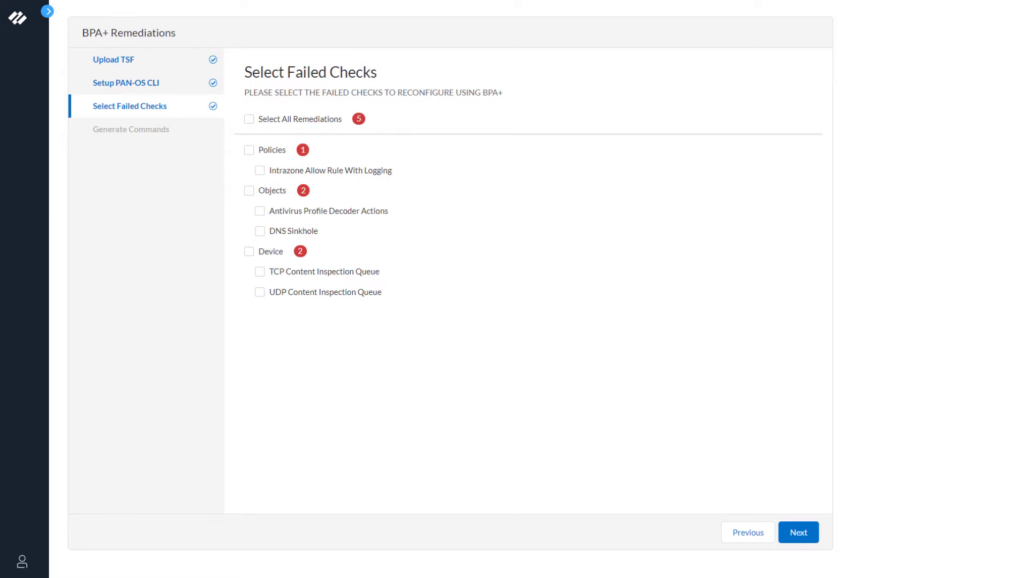
left_click(260, 170)
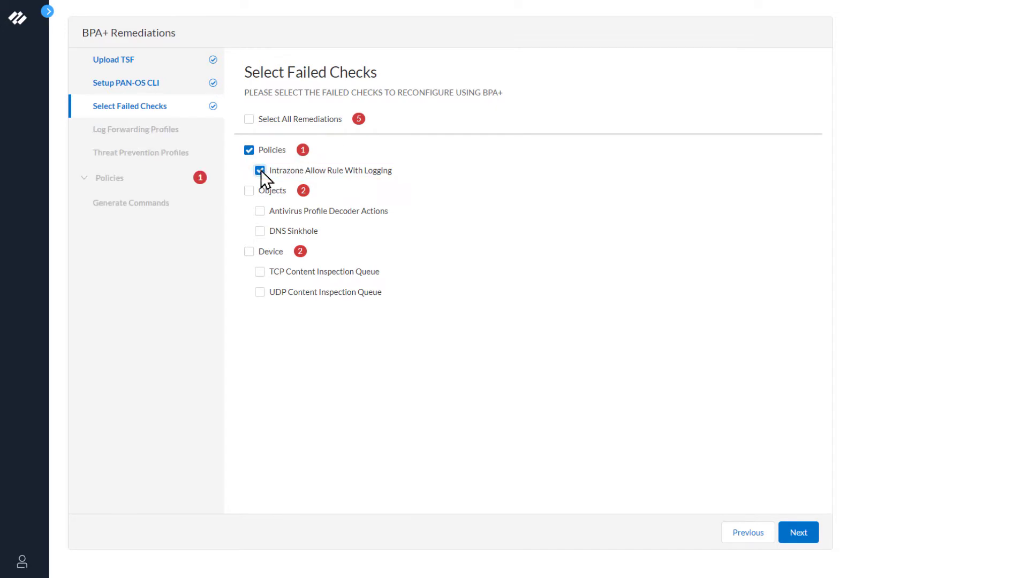
left_click(800, 532)
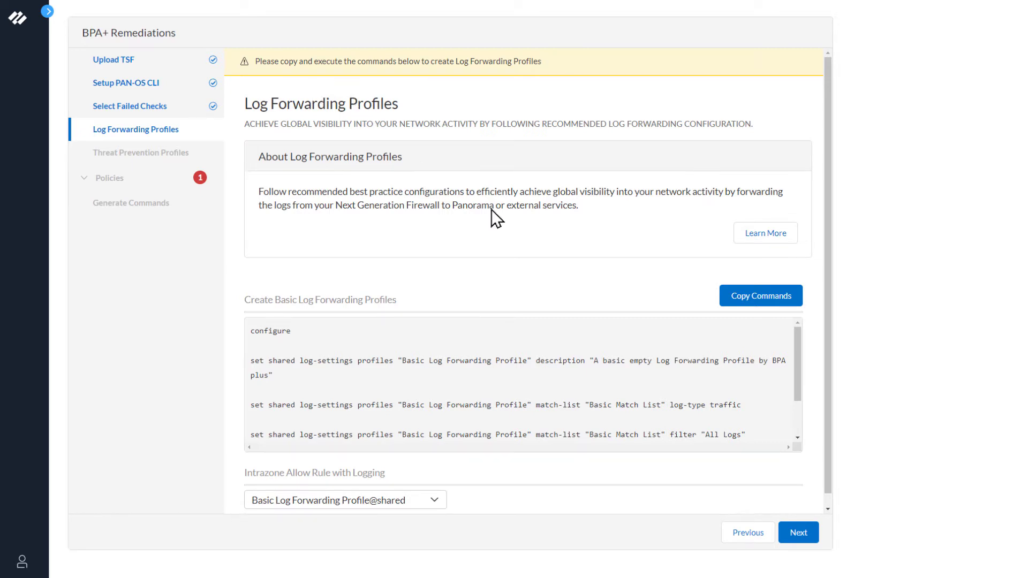
- Copy the Create Basic Log Forwarding Profiles commands
left_click(771, 298)
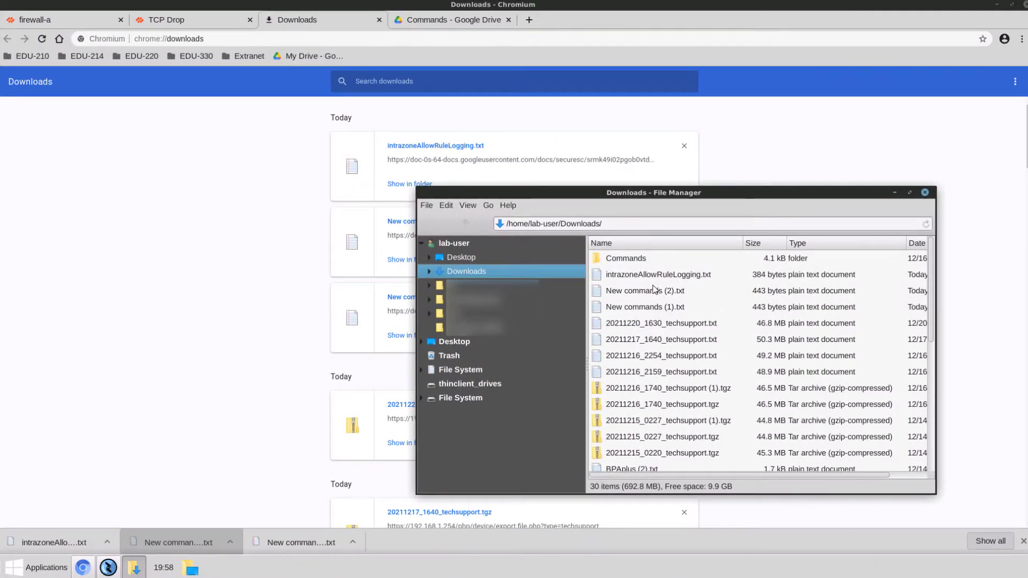
- Open intrazoneAllowRuleLogging.txt in Mousepad and copy all its lines from configure to exit
left_click(662, 276)
double_click(662, 276)
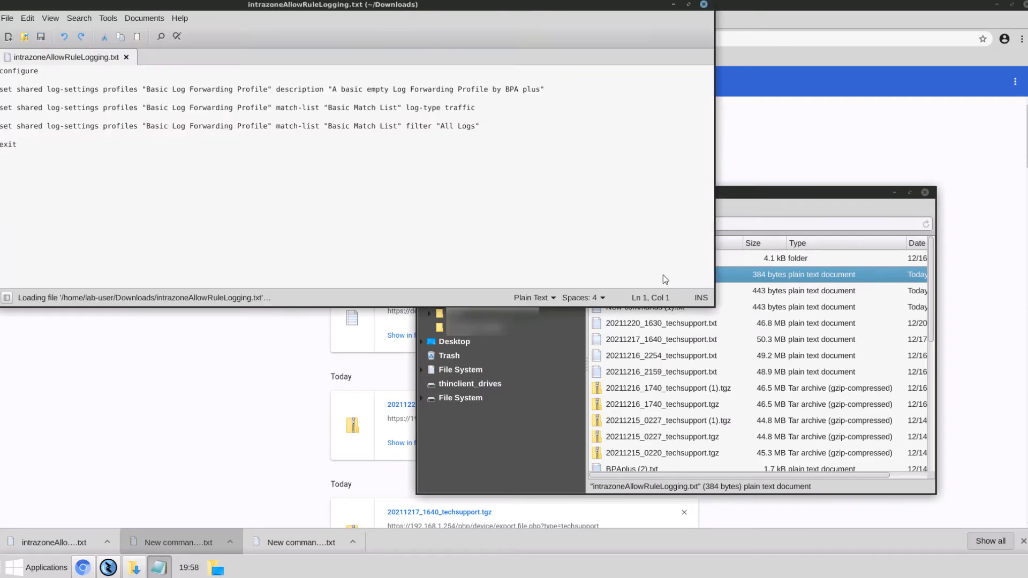
left_click_drag(1, 68, 29, 147)
right_click(22, 127)
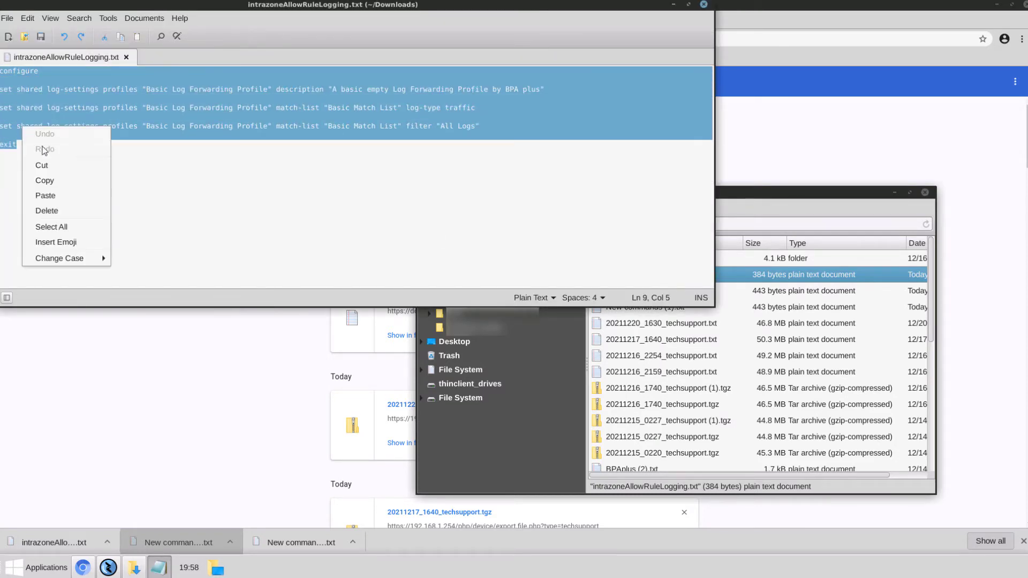
left_click(50, 182)
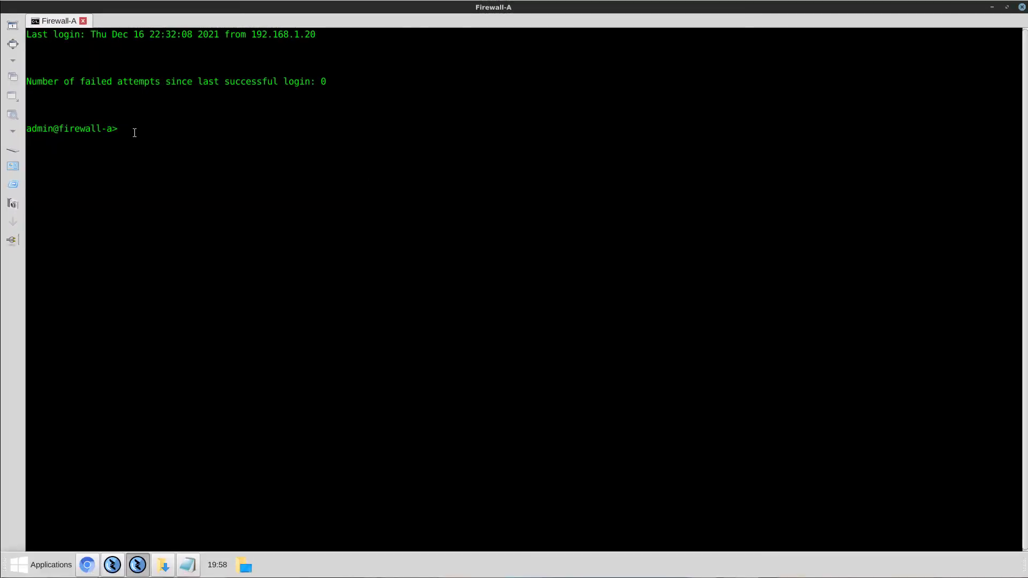
- Paste and run the log forwarding commands in the Firewall-A terminal
right_click(135, 132)
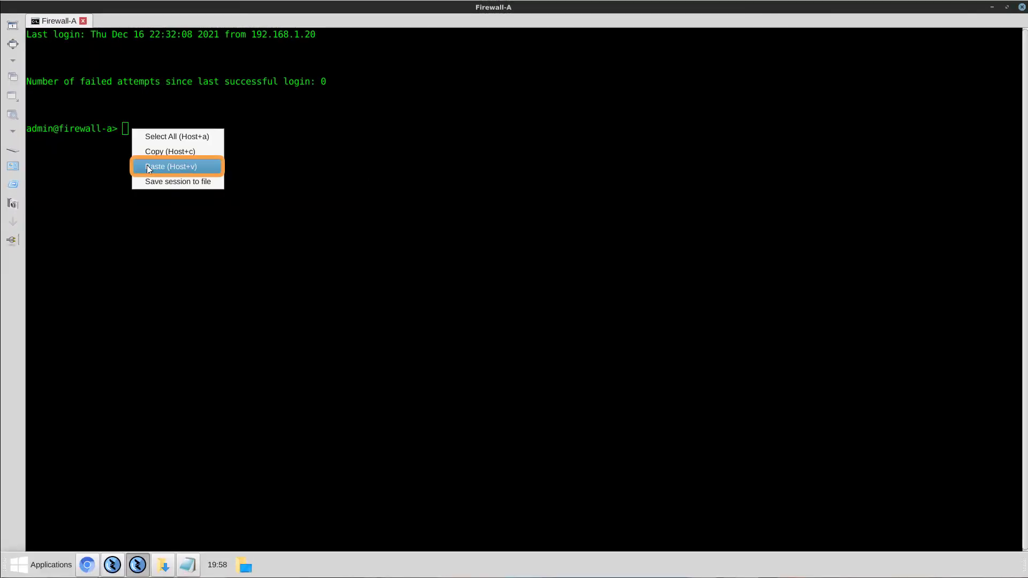
left_click(150, 167)
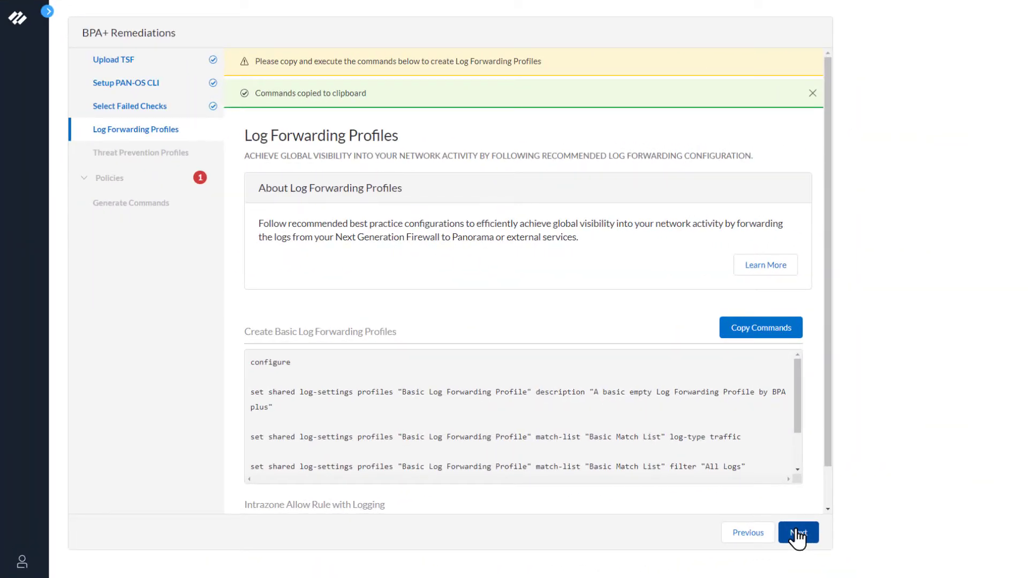
- Keep Corp-AV@vsys1 as the antivirus profile on Threat Prevention Profiles and continue
left_click(797, 533)
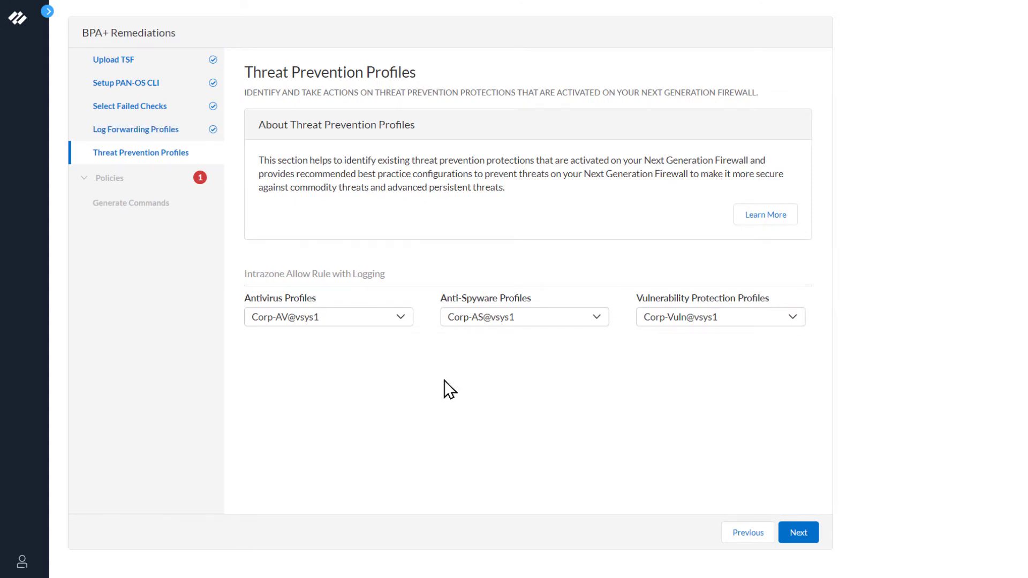
left_click(401, 320)
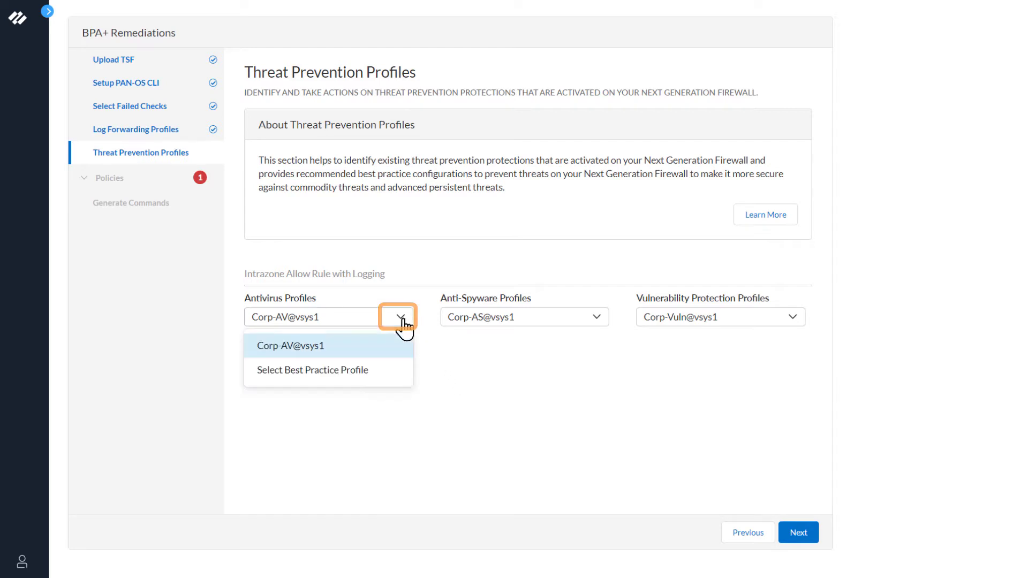
left_click(340, 370)
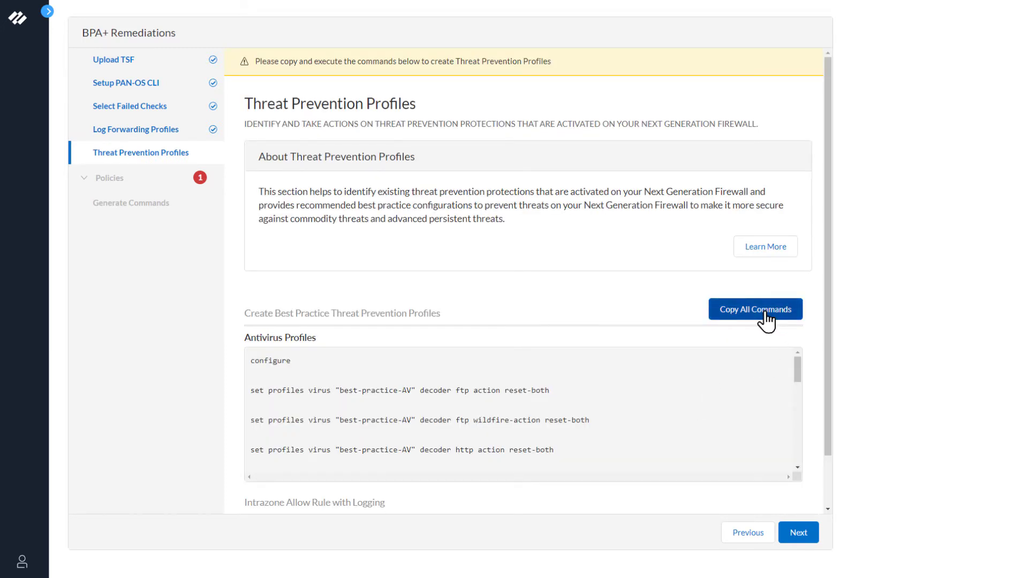
left_click(801, 533)
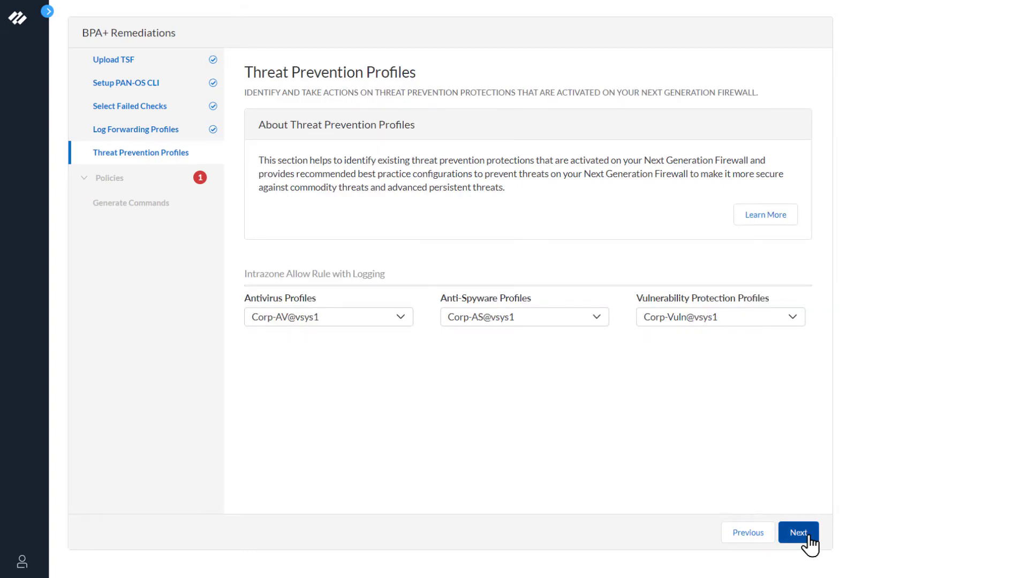
left_click(804, 534)
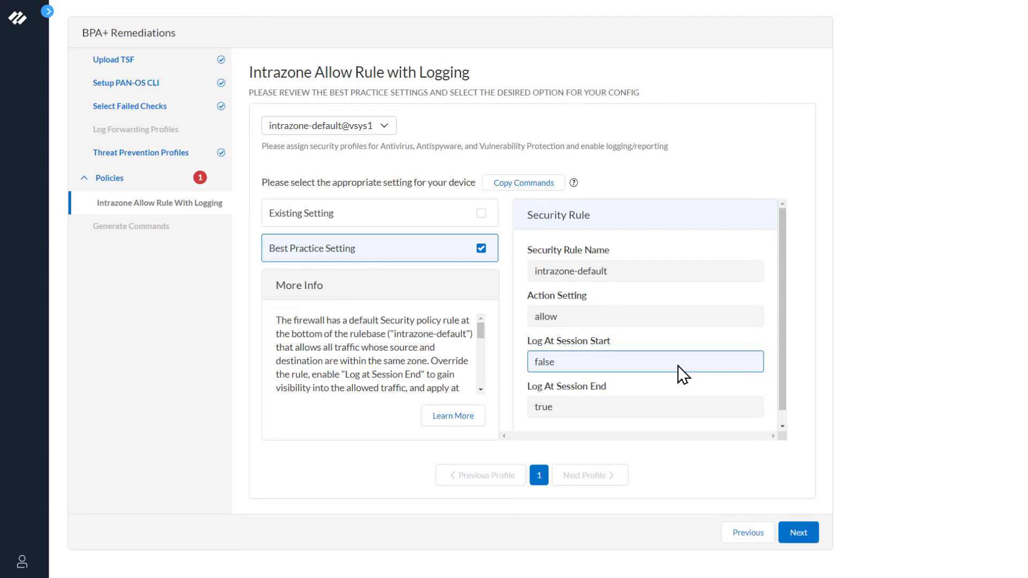
- Choose Best Practice Setting for intrazone-default@vsys1 and proceed to Generate Set Commands
left_click(481, 213)
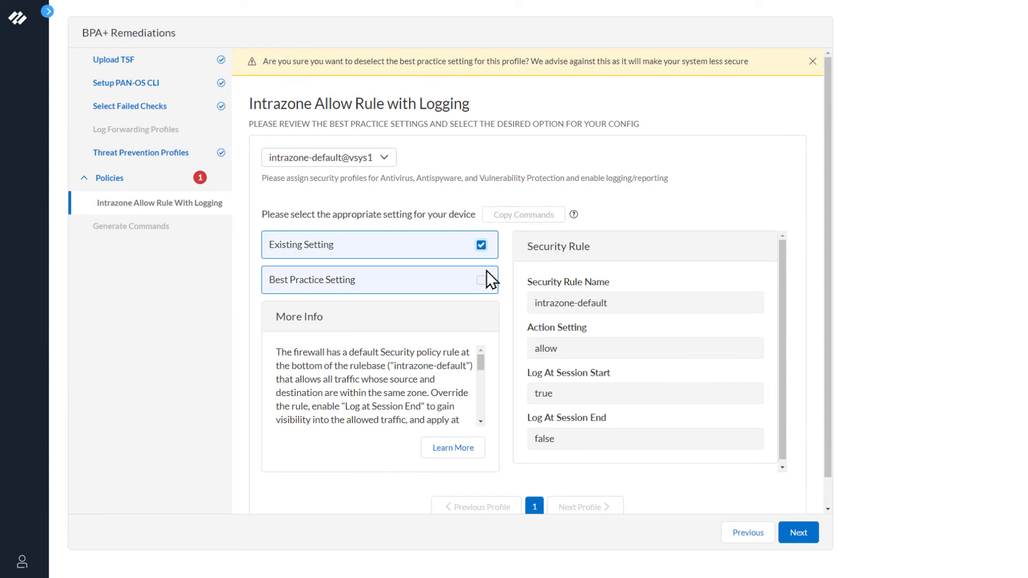
left_click(481, 280)
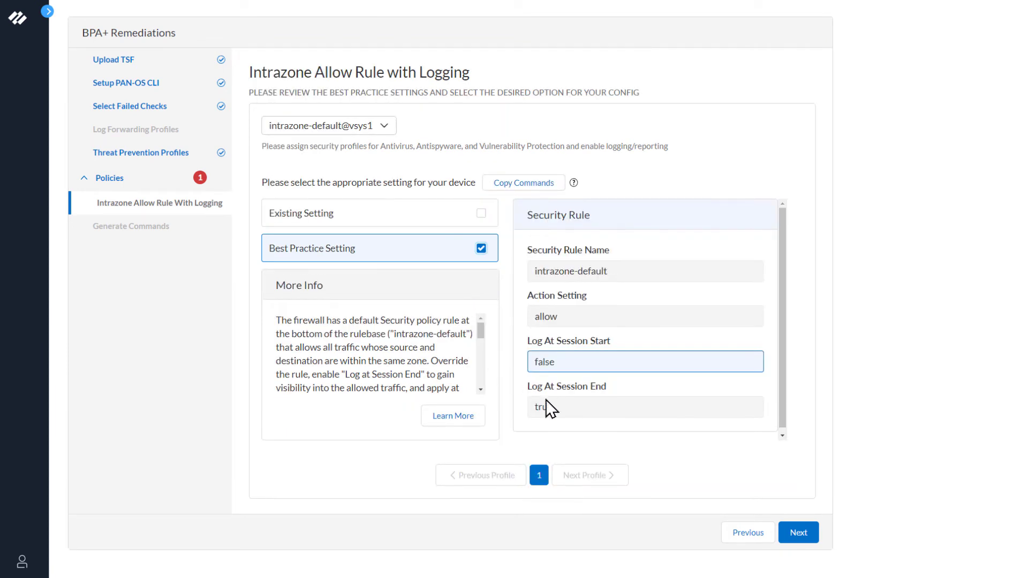
left_click(803, 533)
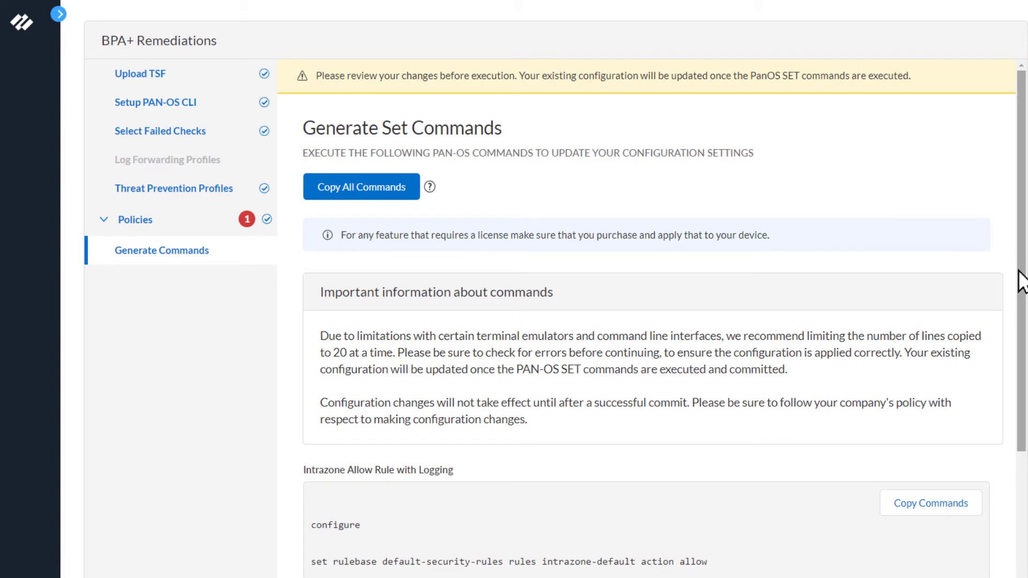
- Scroll down to the Intrazone Allow Rule with Logging SET commands
left_click_drag(1018, 278, 1022, 426)
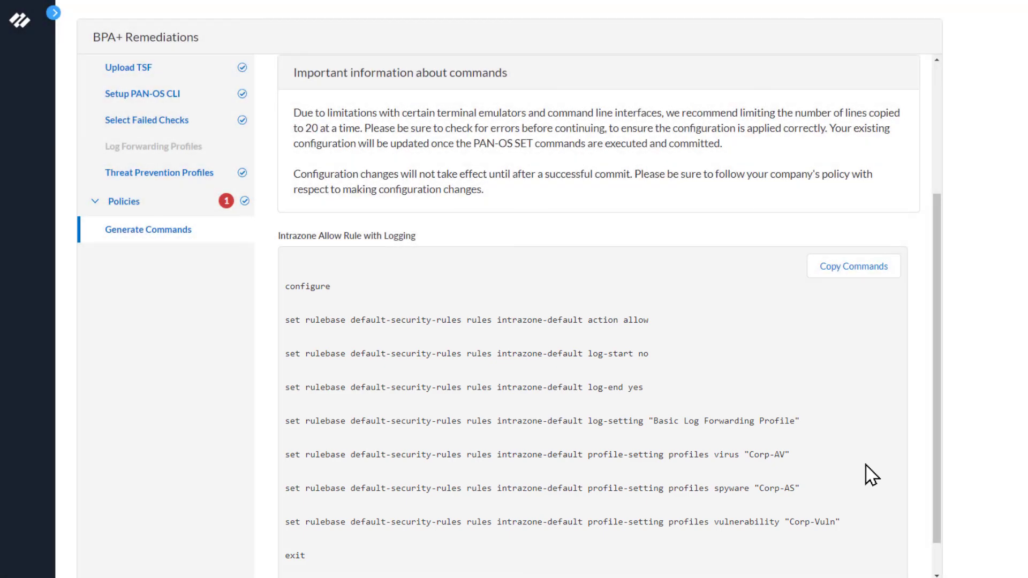
- Copy the intrazone rule commands, then copy the intrazone-default configure-to-exit block in Mousepad
left_click(852, 271)
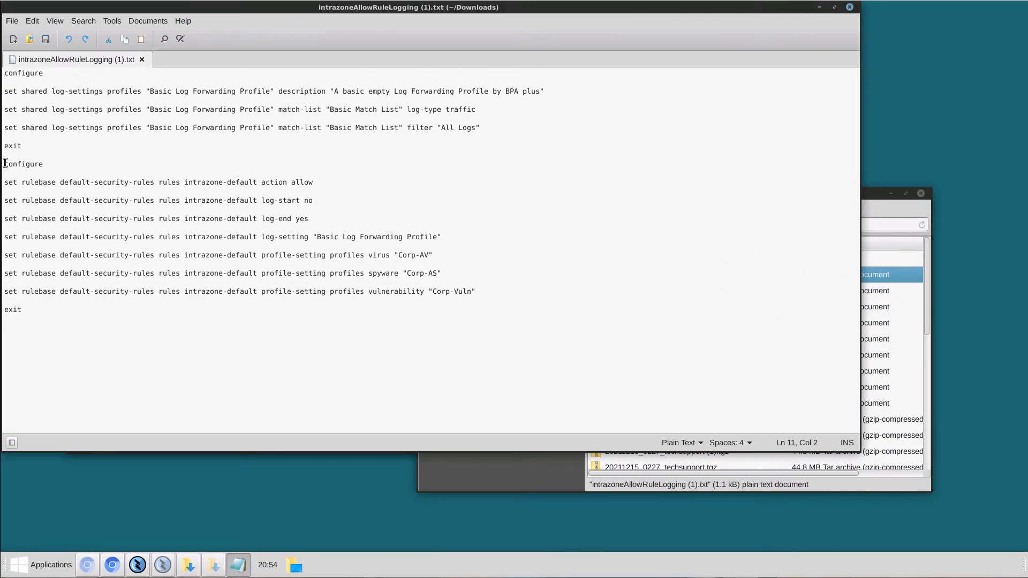
left_click_drag(4, 163, 107, 321)
right_click(57, 187)
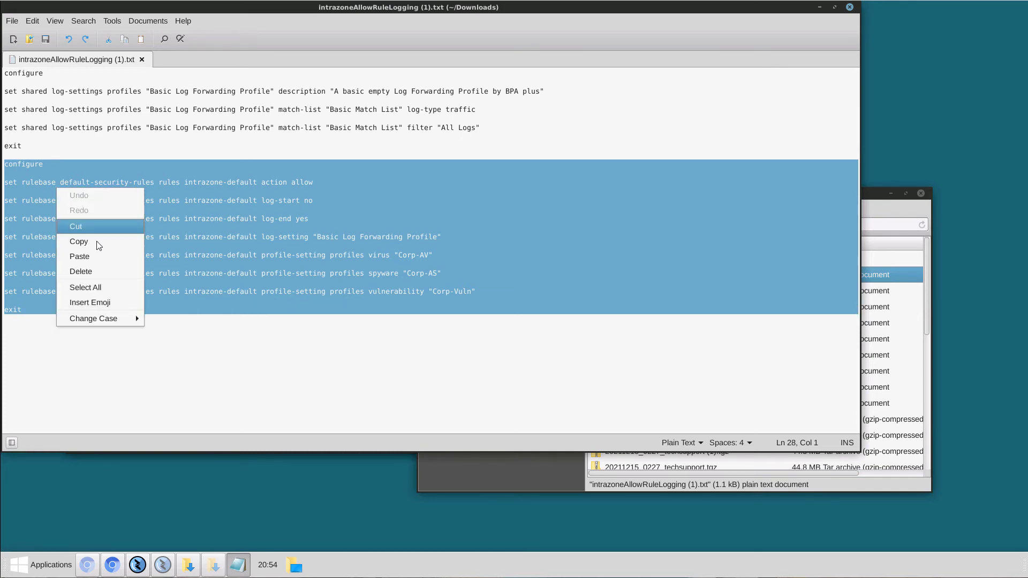
left_click(137, 242)
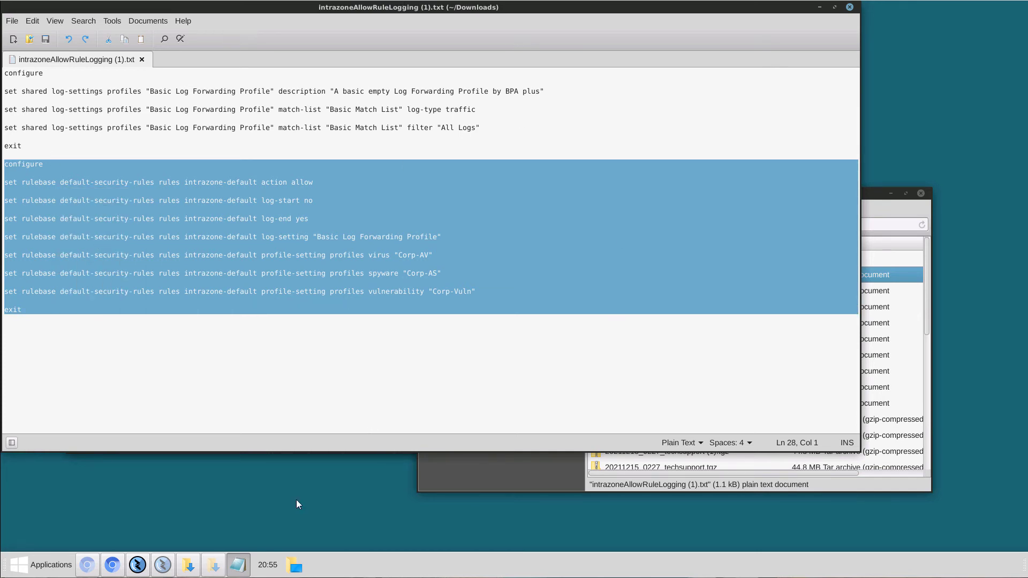
- Connect to Firewall-A in Remmina and paste the intrazone-default SET commands
left_click(137, 566)
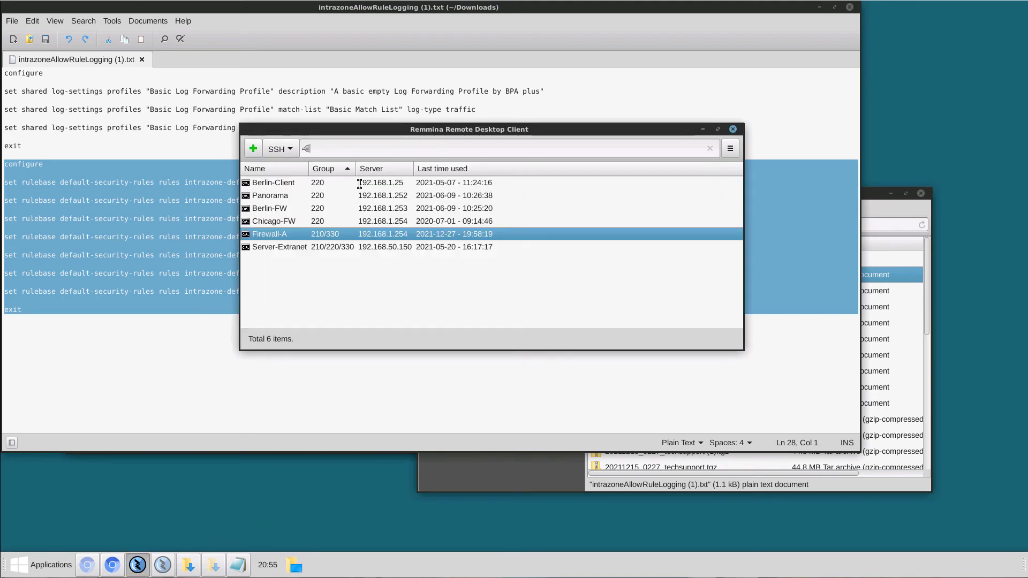
double_click(286, 235)
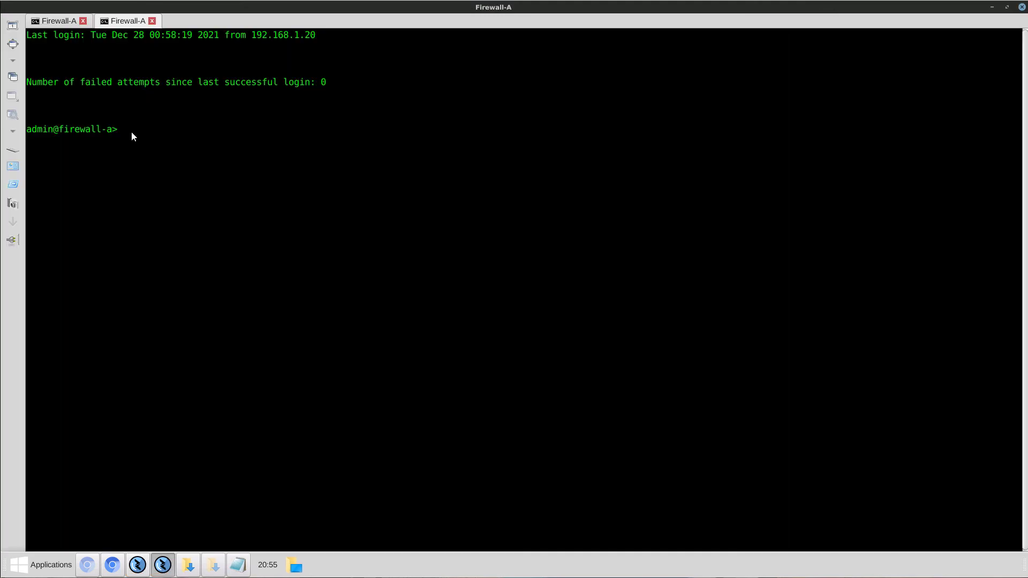
right_click(132, 133)
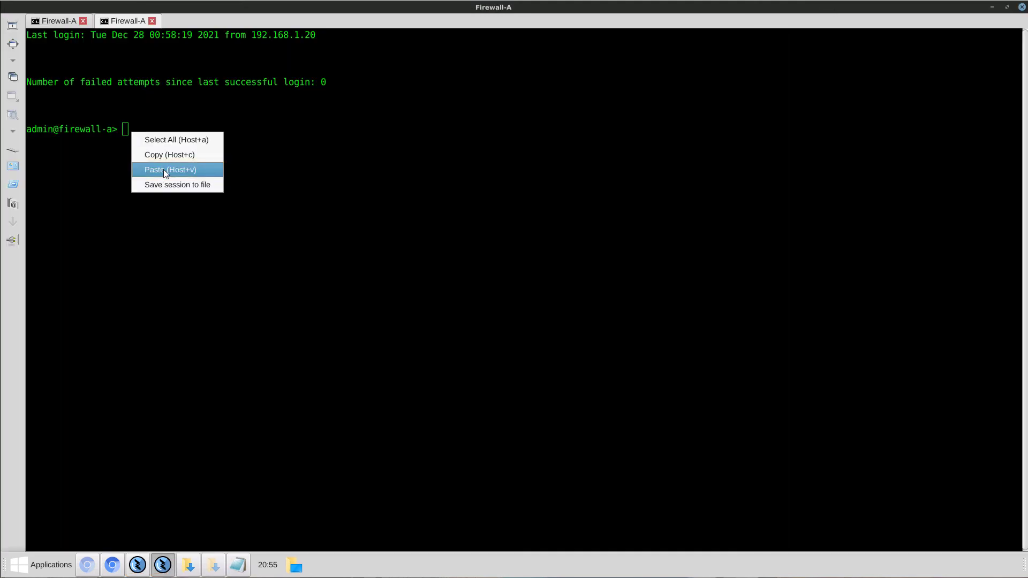
left_click(163, 169)
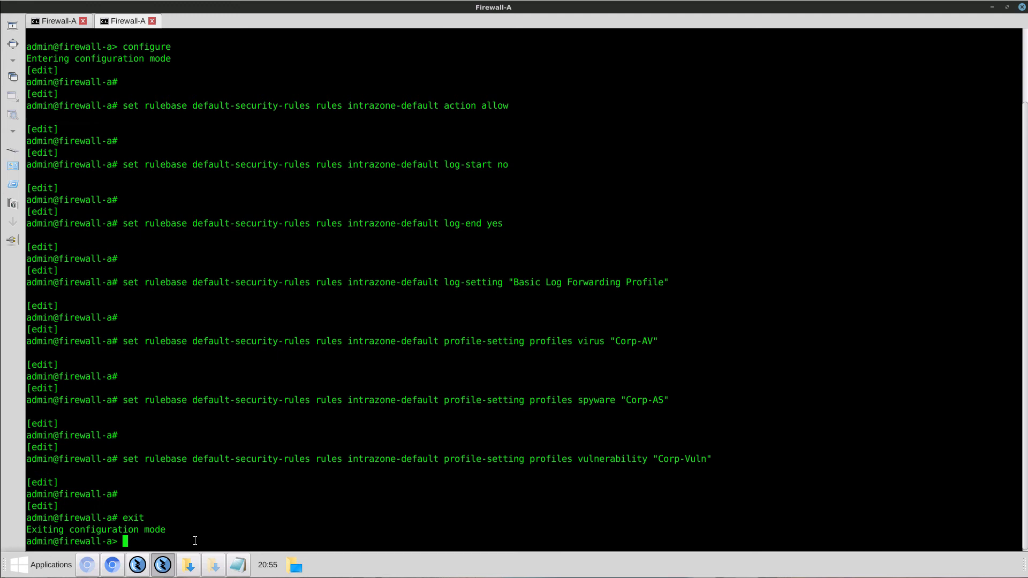
- Enter configure mode and commit the configuration on Firewall-A
type("commit")
key("Return")
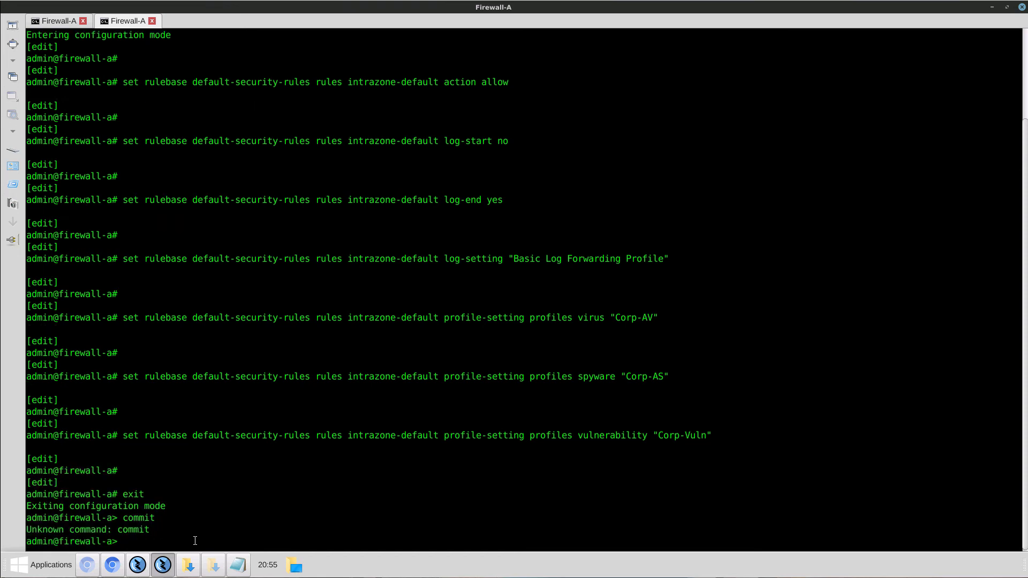
type("configure")
key("Return")
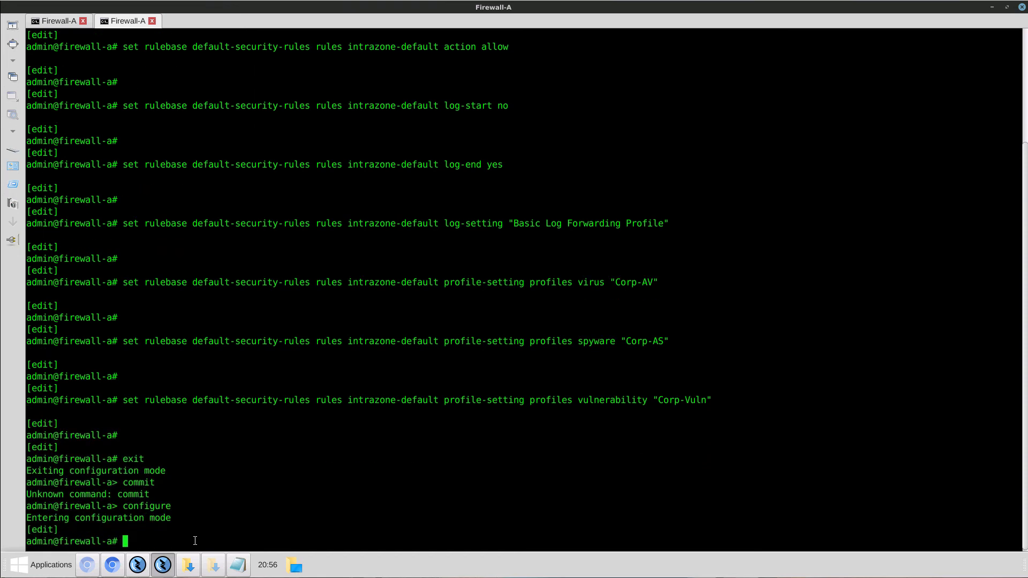
type("commit")
key("Return")
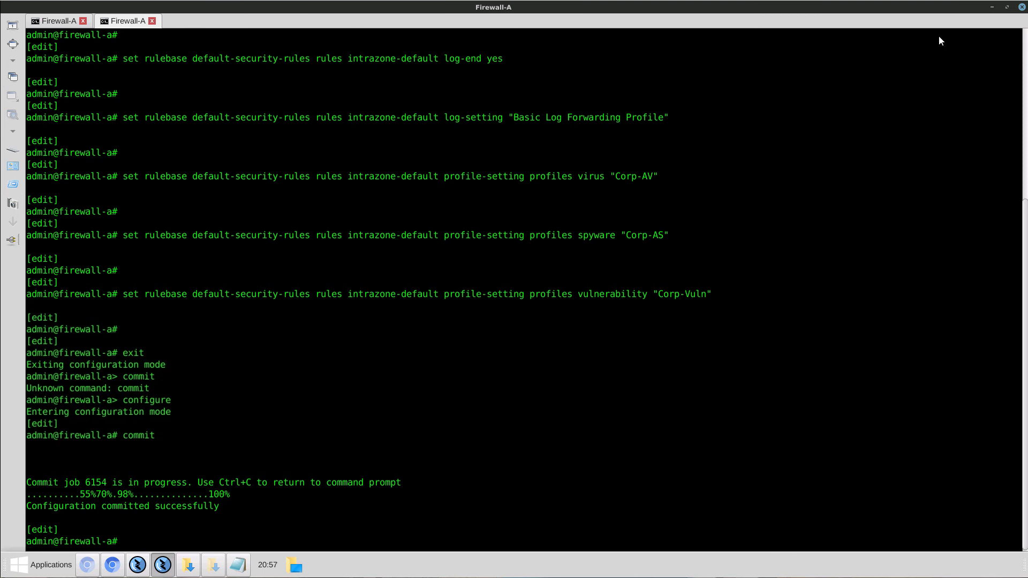
- In the browser's Security rulebase, check intrazone-default's Actions: allow, Corp-AV/Corp-Vuln/Corp-AS profiles, Basic Log Forwarding Profile
left_click(992, 8)
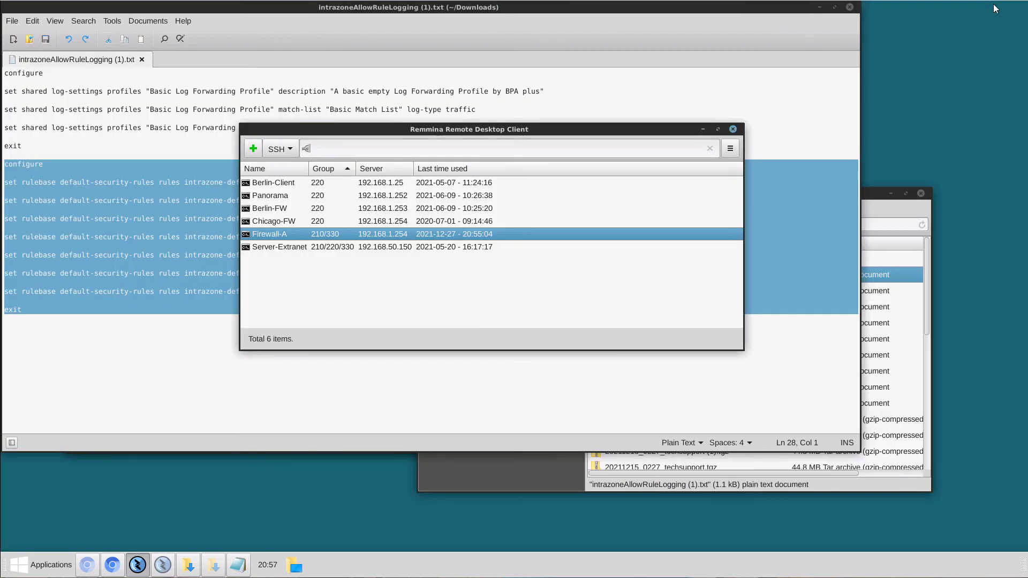
key("alt+Tab")
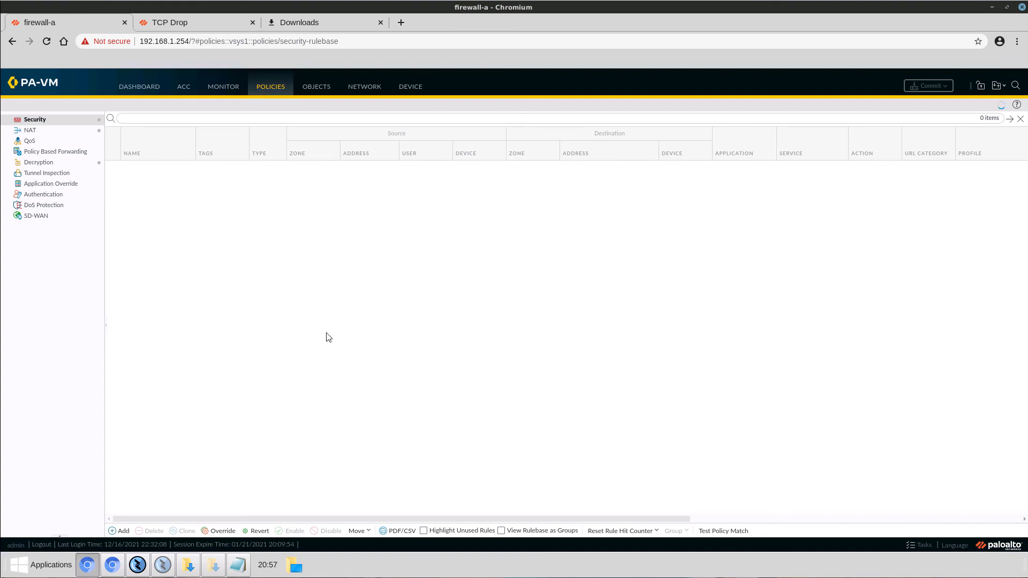
scroll(382, 357, "down", 3)
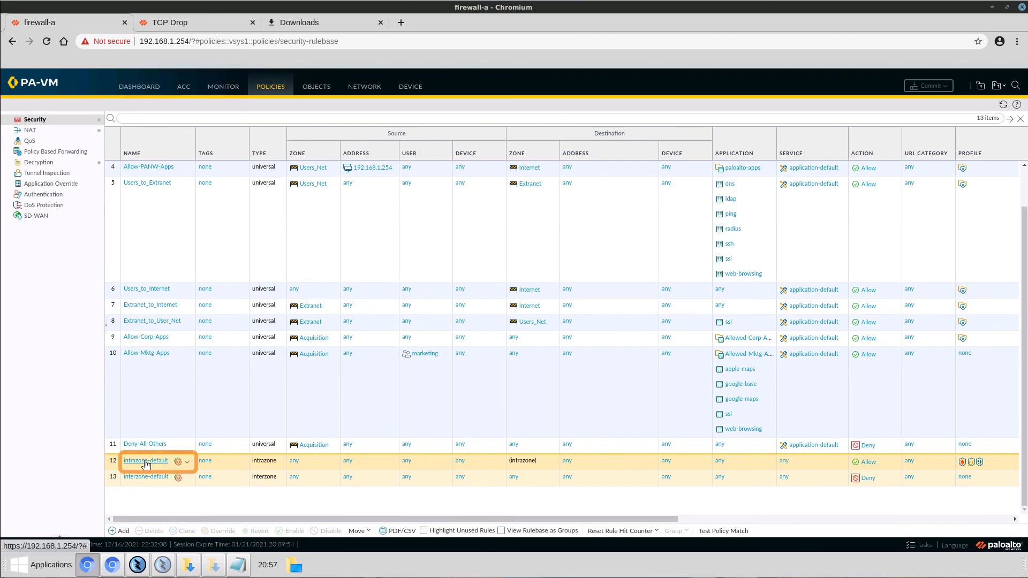
left_click(143, 464)
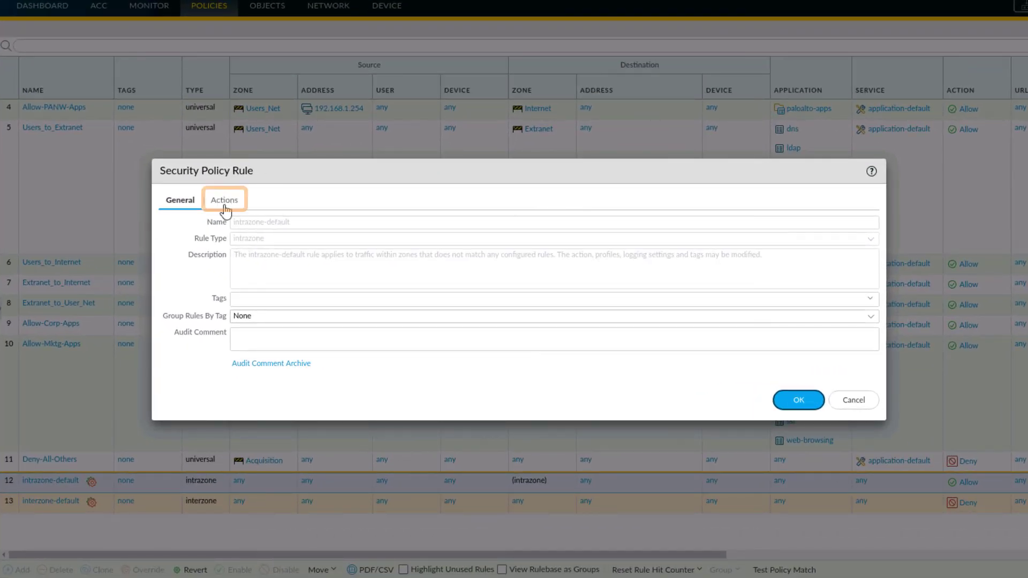
left_click(224, 202)
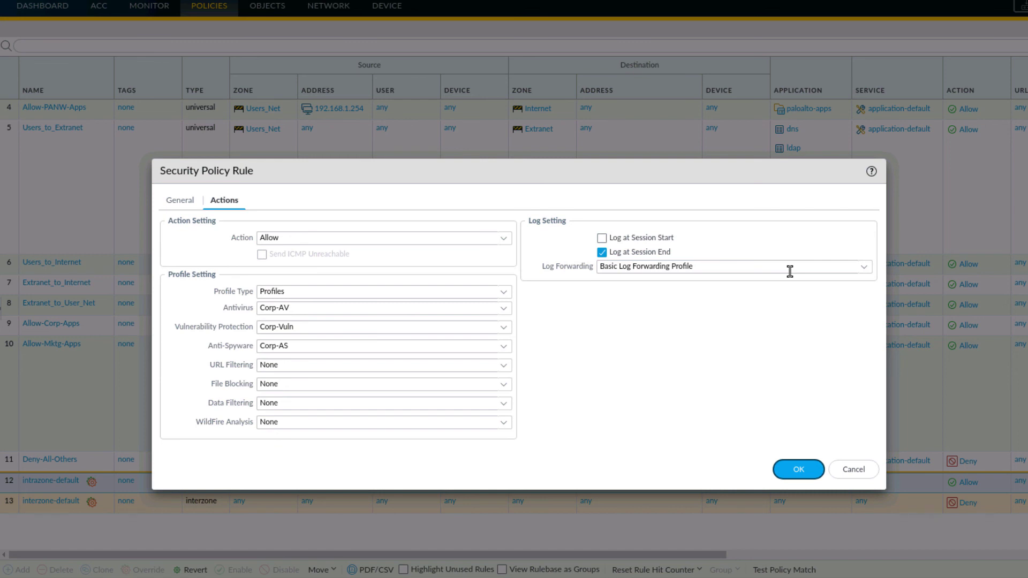
left_click(797, 471)
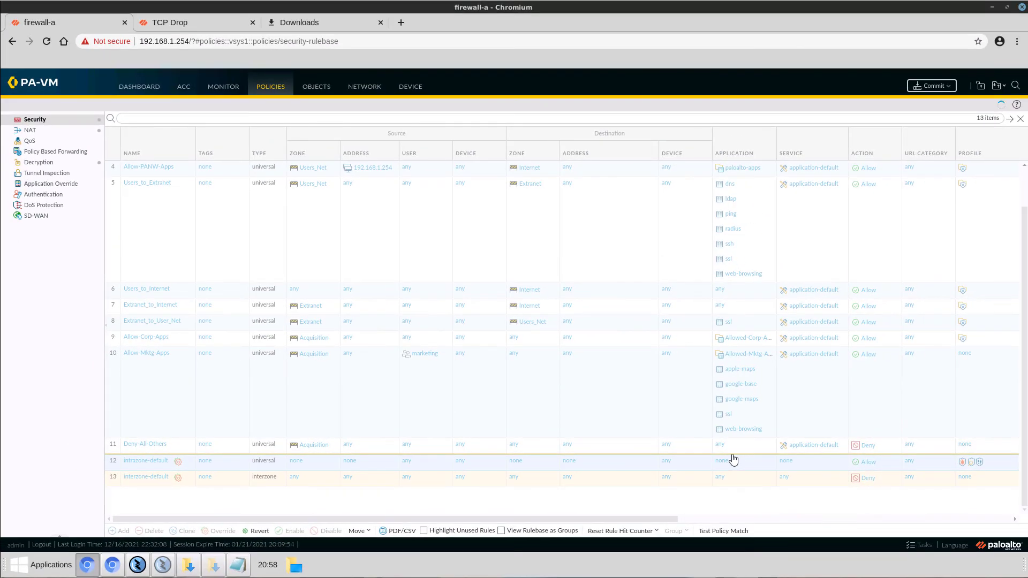